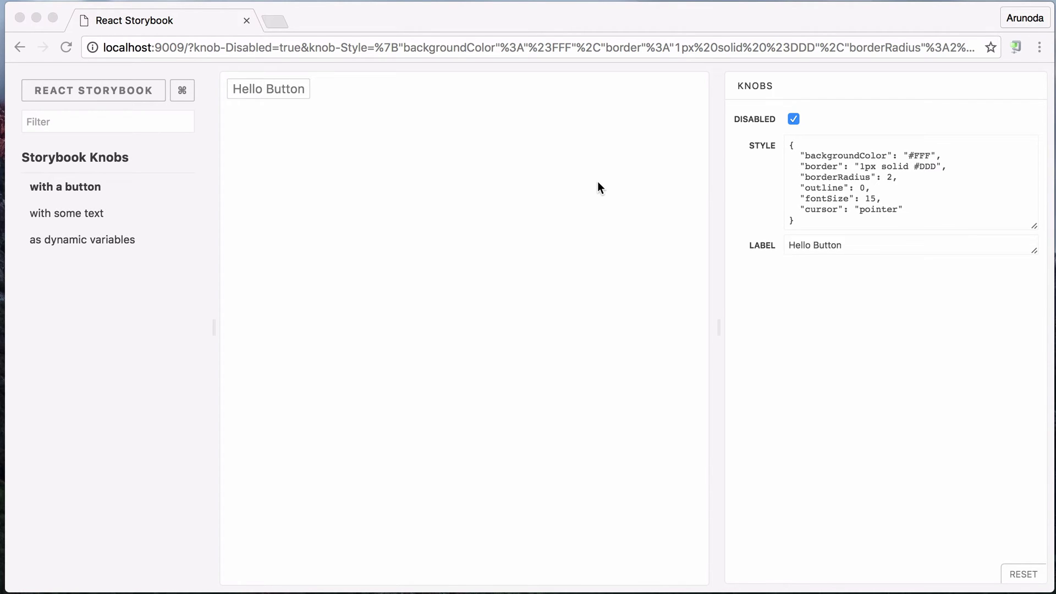
Turn off the Disabled knob, change the label to 'Hello Button React' and begin a new style property.
left_click(794, 120)
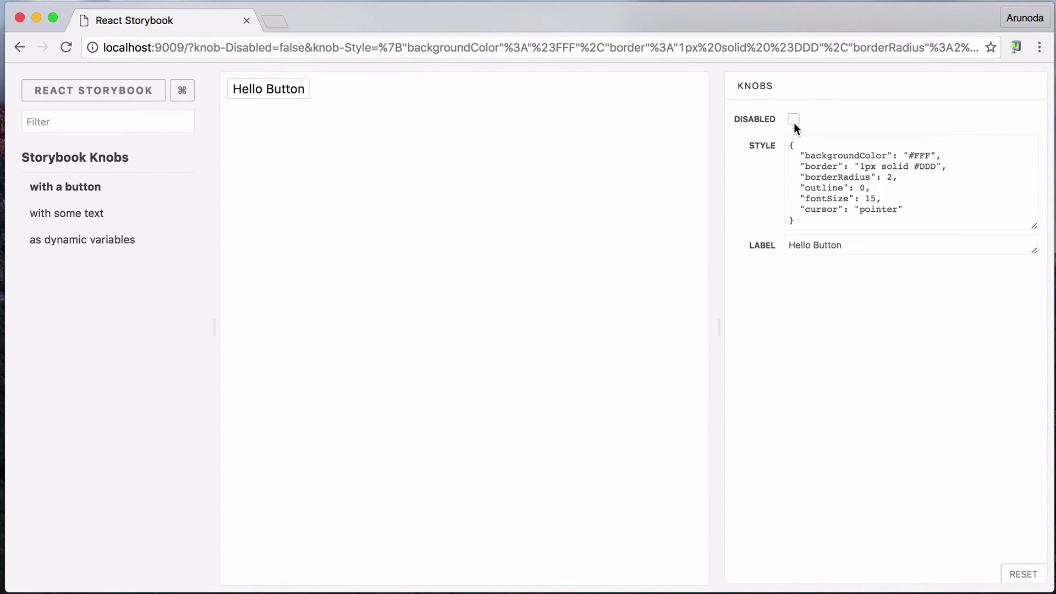
left_click(839, 240)
type("React")
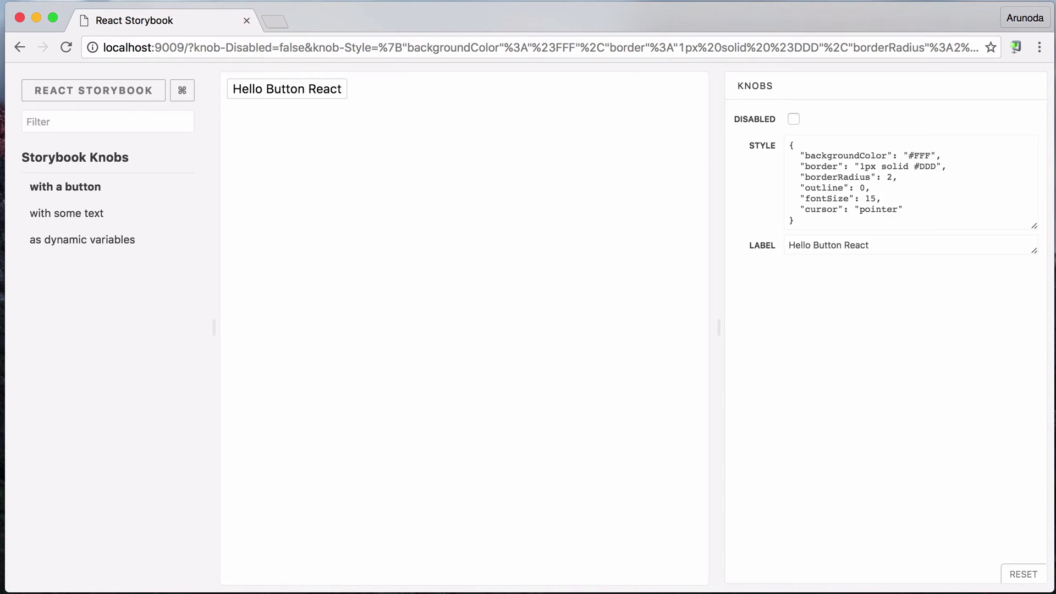
left_click(908, 214)
type(",")
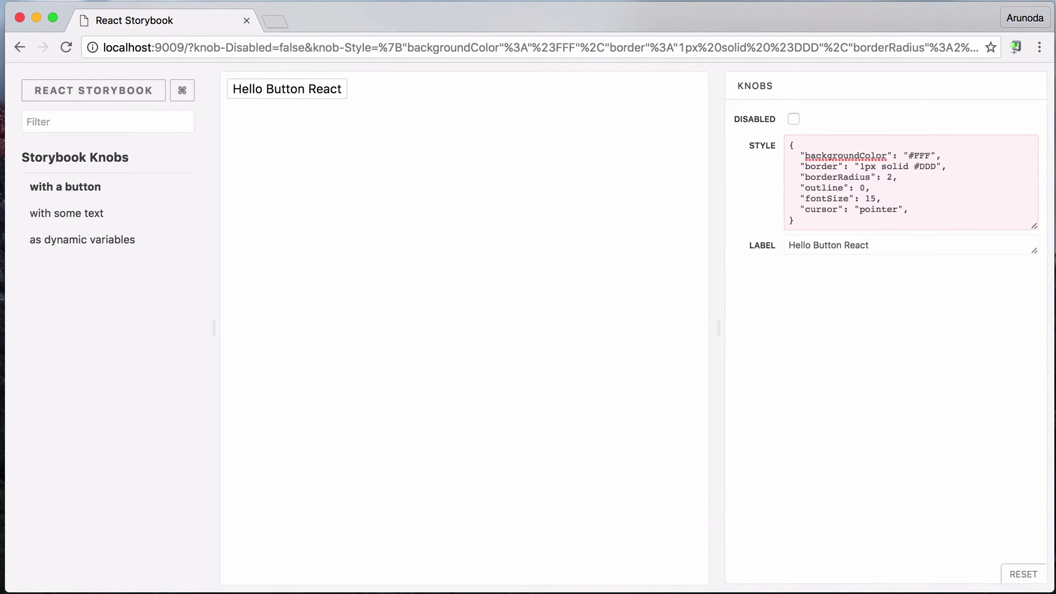
key("Return")
type("\"c")
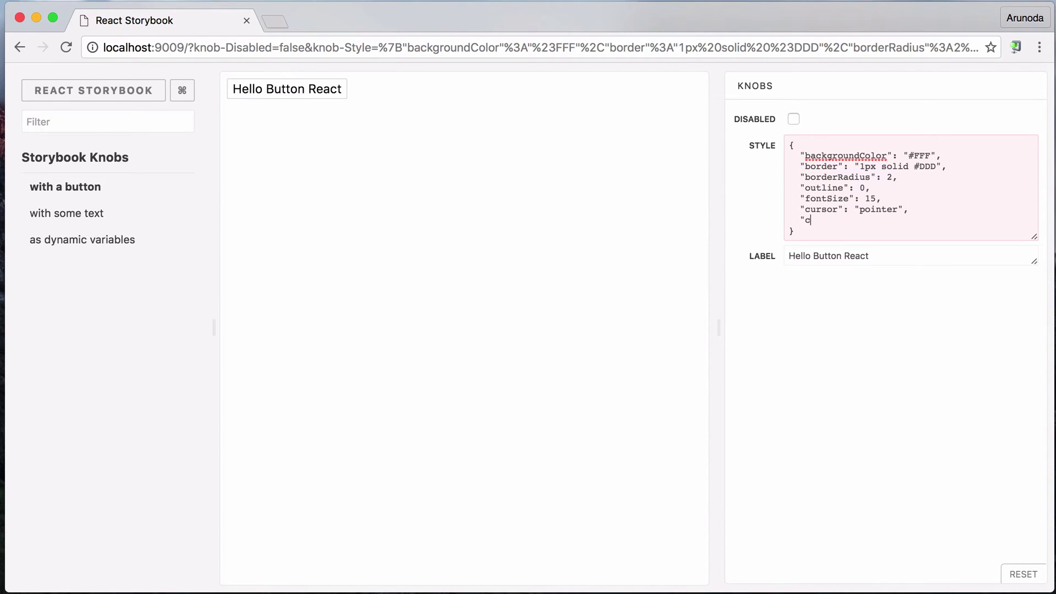
type("olor\": ")
type("\"red\"")
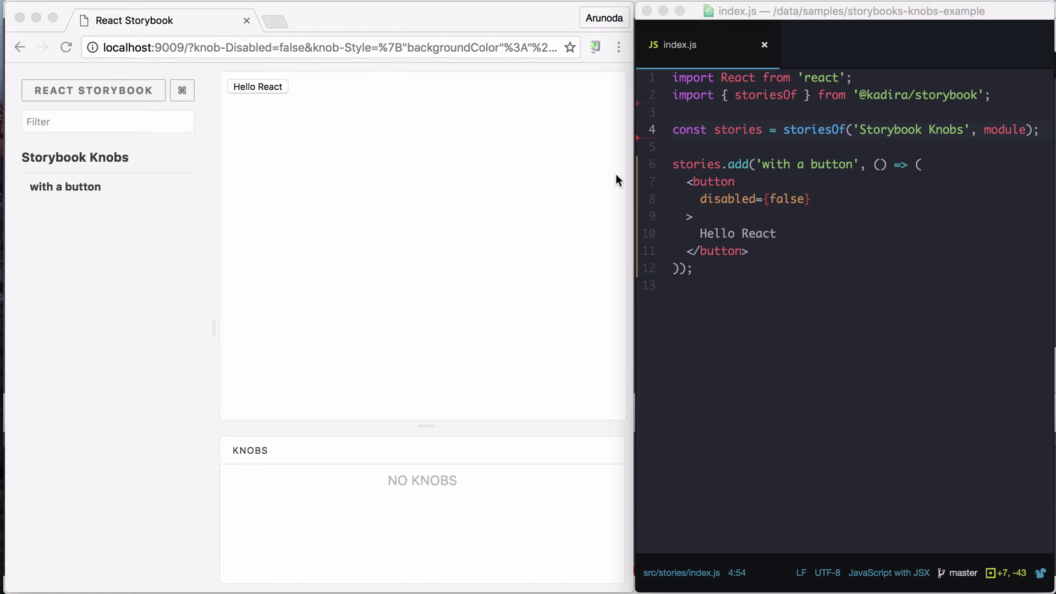
left_click(998, 97)
key("Return")
type("i")
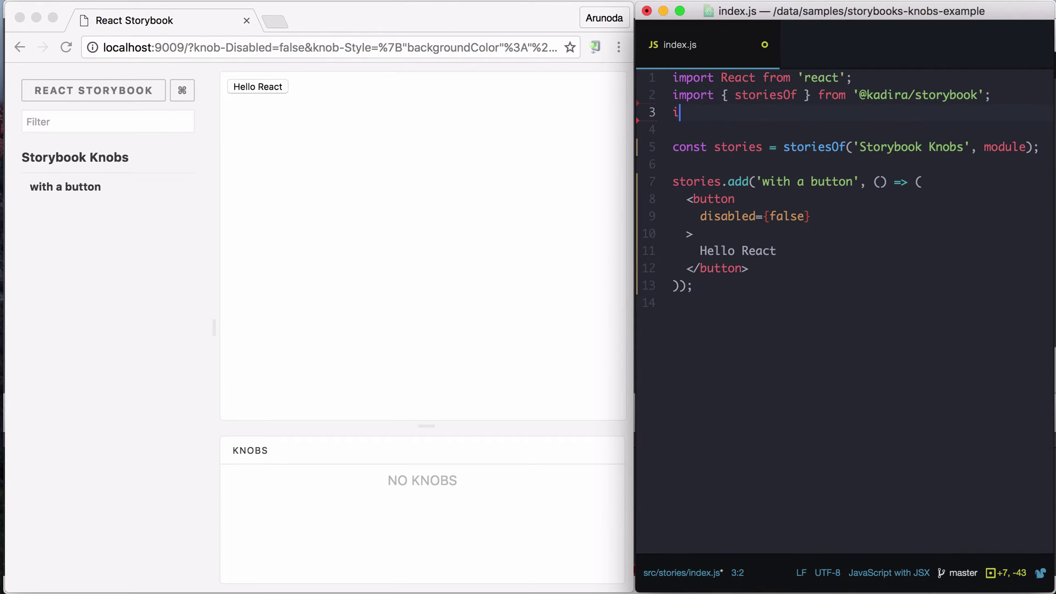
type("mport {")
key("Down")
key("End")
Add stories.addDecorator(withKnobs); below the stories definition and save.
key("Return")
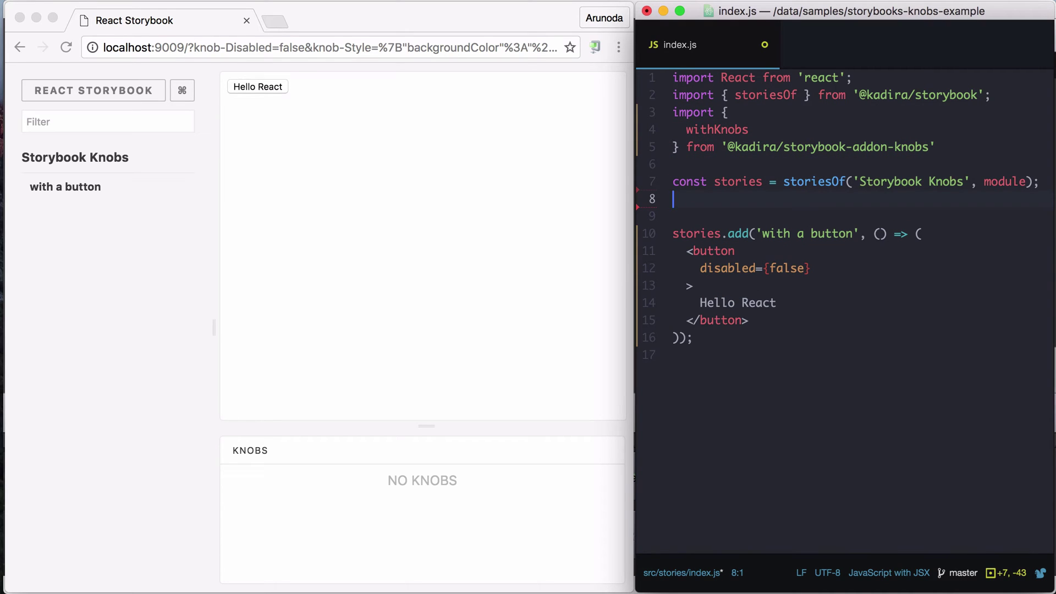
type("stories.add")
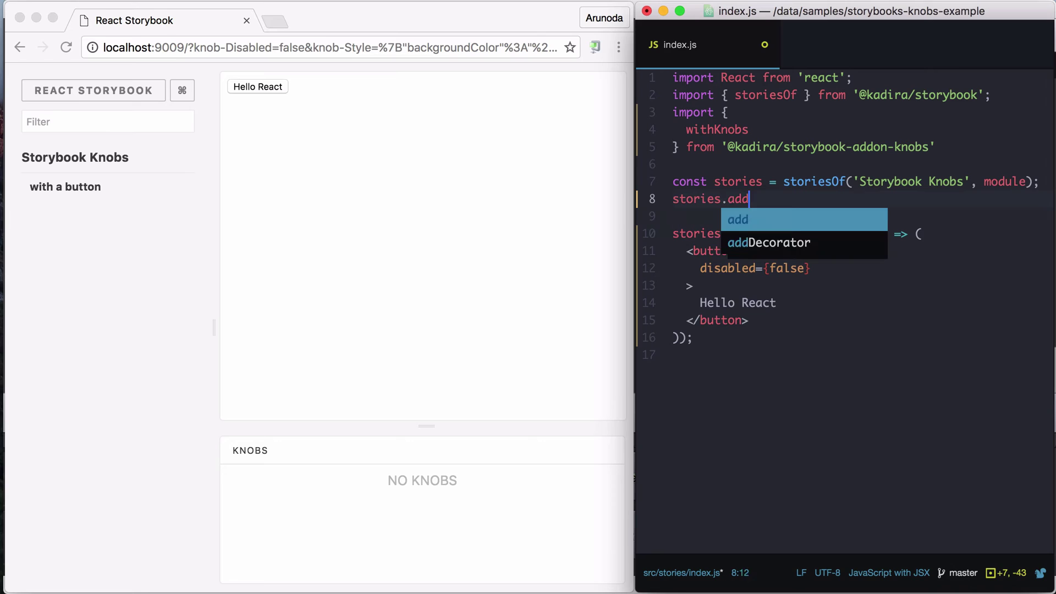
type("DE")
key("Return")
type("(wit")
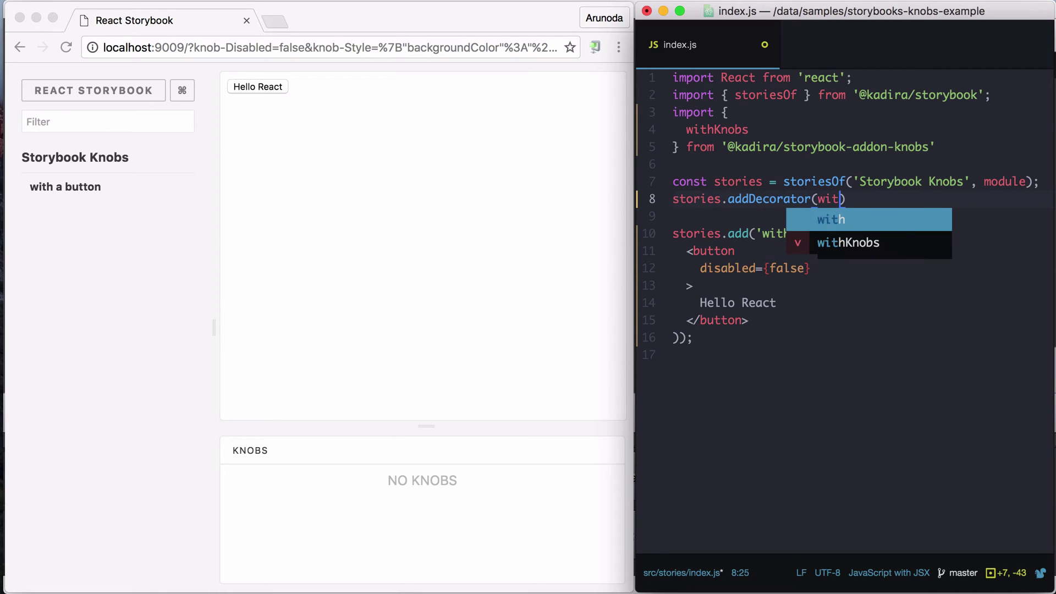
type("h")
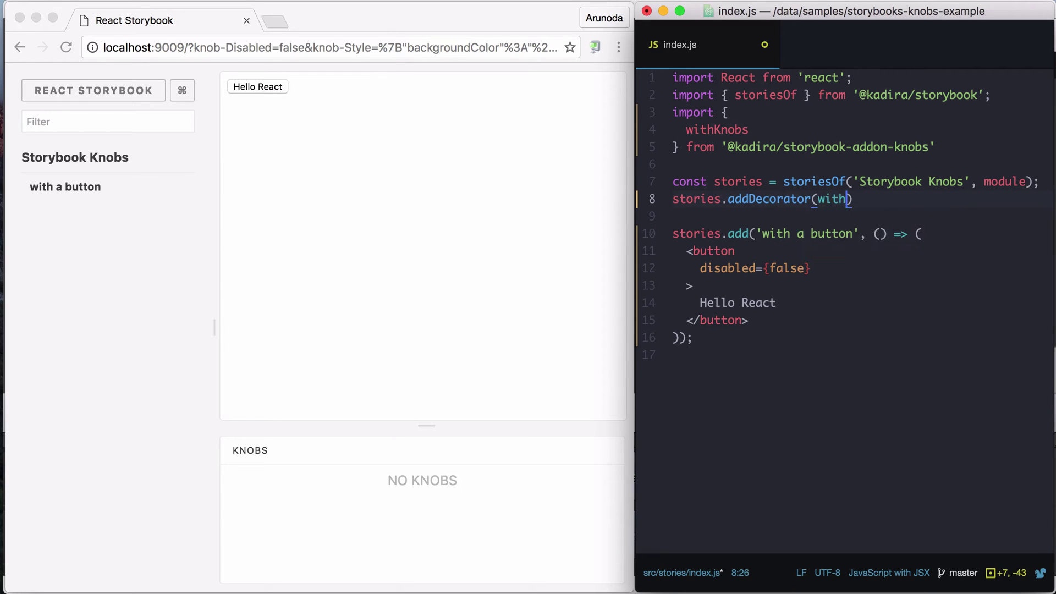
type("K")
key("Return")
type(";")
key("ctrl+s")
left_click(665, 213)
type(",")
Import text from the knobs addon and delete the button's hard-coded 'Hello React' label.
left_click(771, 129)
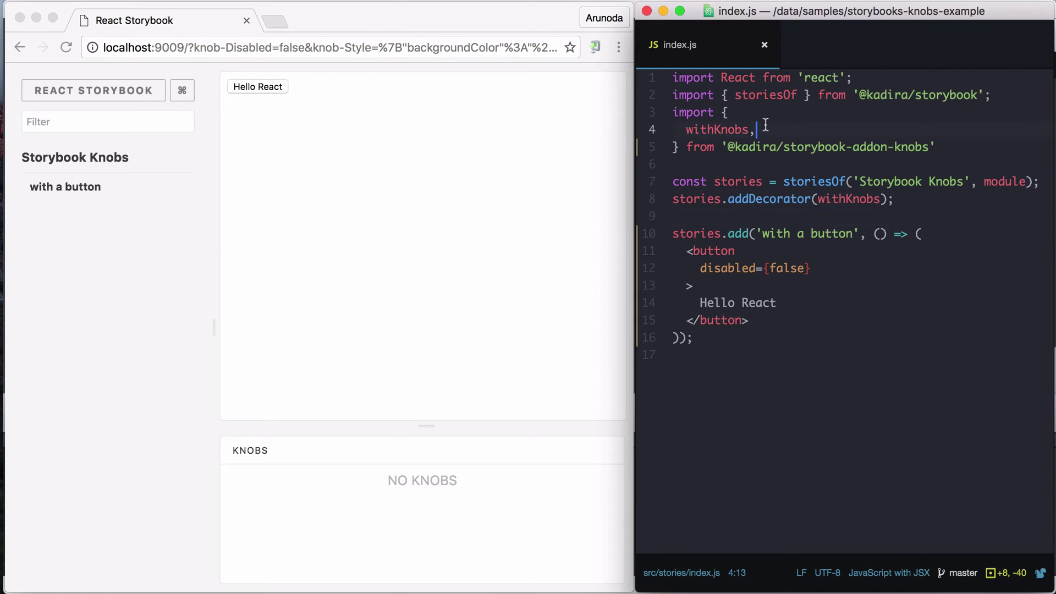
key("Return")
type("text")
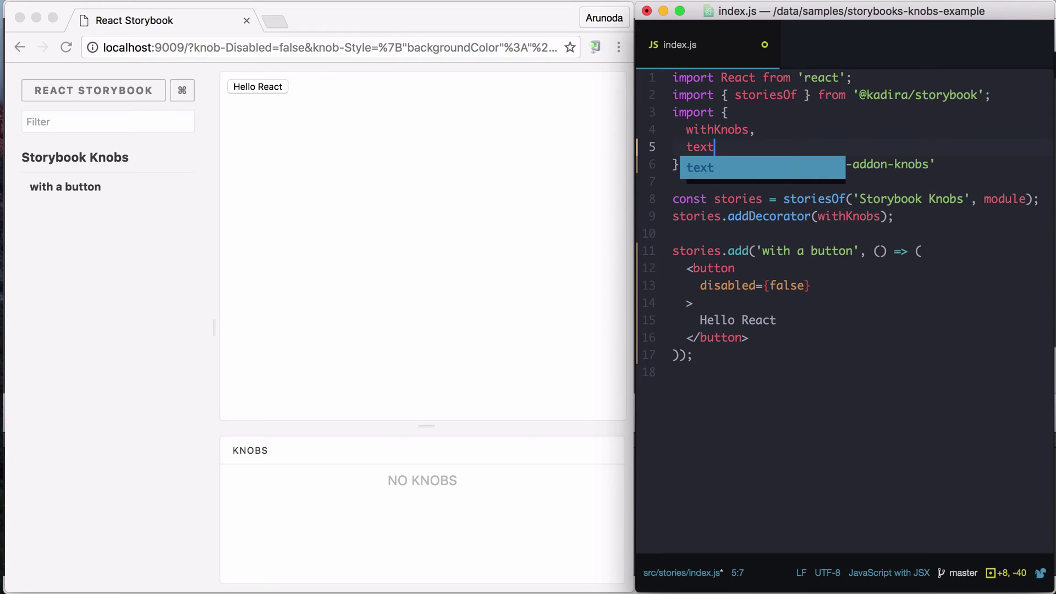
type(",")
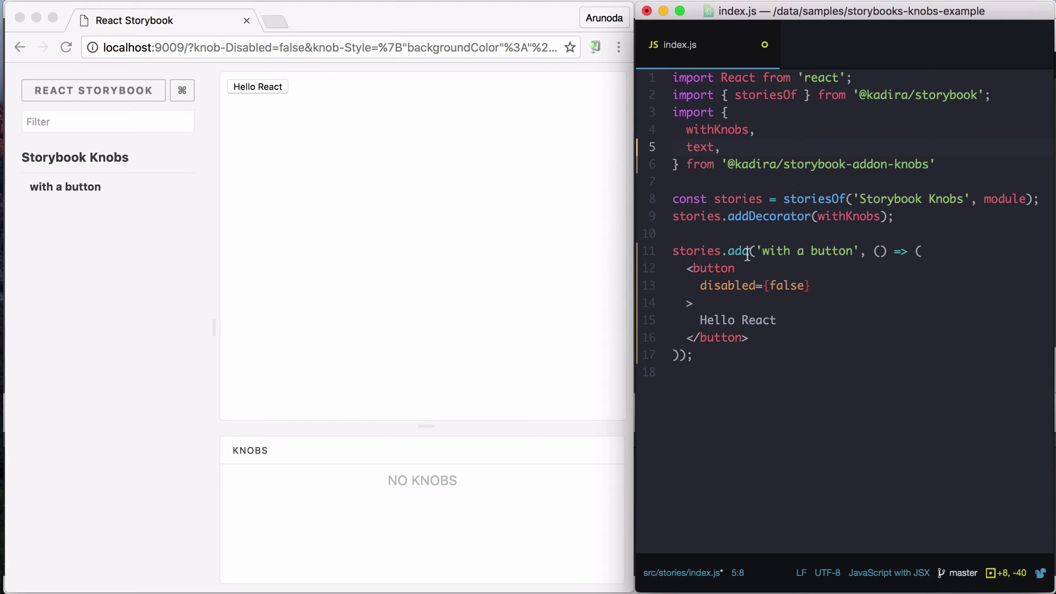
left_click_drag(788, 321, 697, 321)
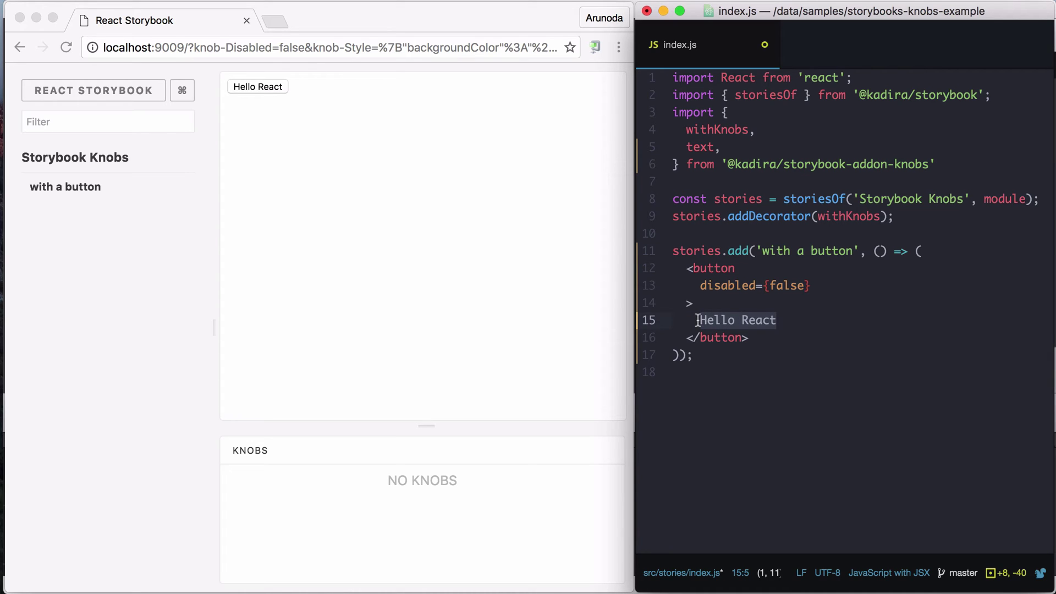
key("BackSpace")
type("{")
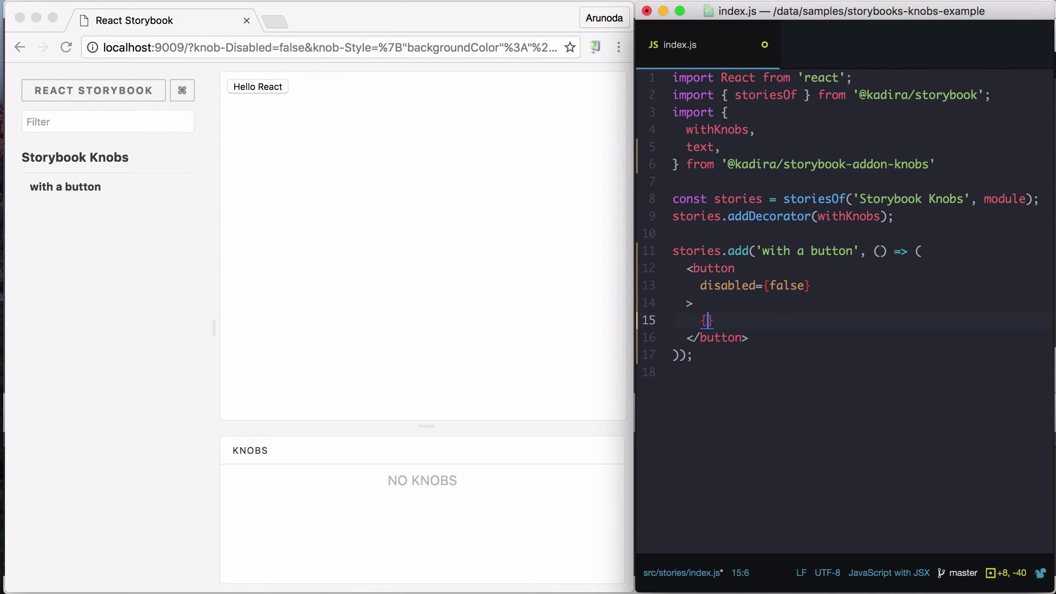
type("text('Label")
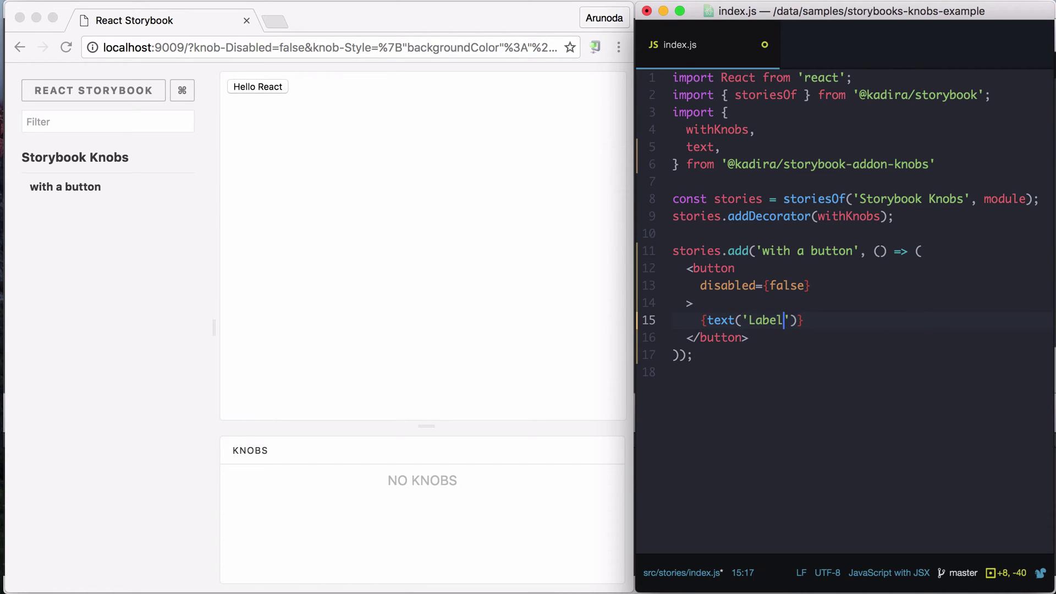
type("', '")
type("React Button")
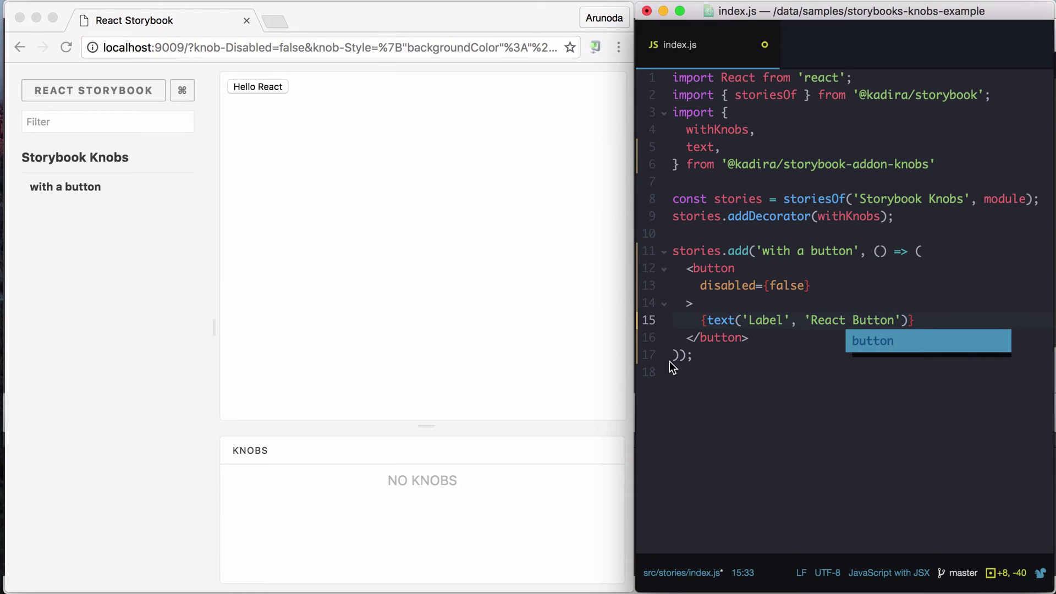
Save the file, then change the Storybook Label knob from 'React Button' to 'React Blas'.
left_click(750, 363)
key("super+s")
left_click(329, 498)
double_click(333, 484)
type("Blas")
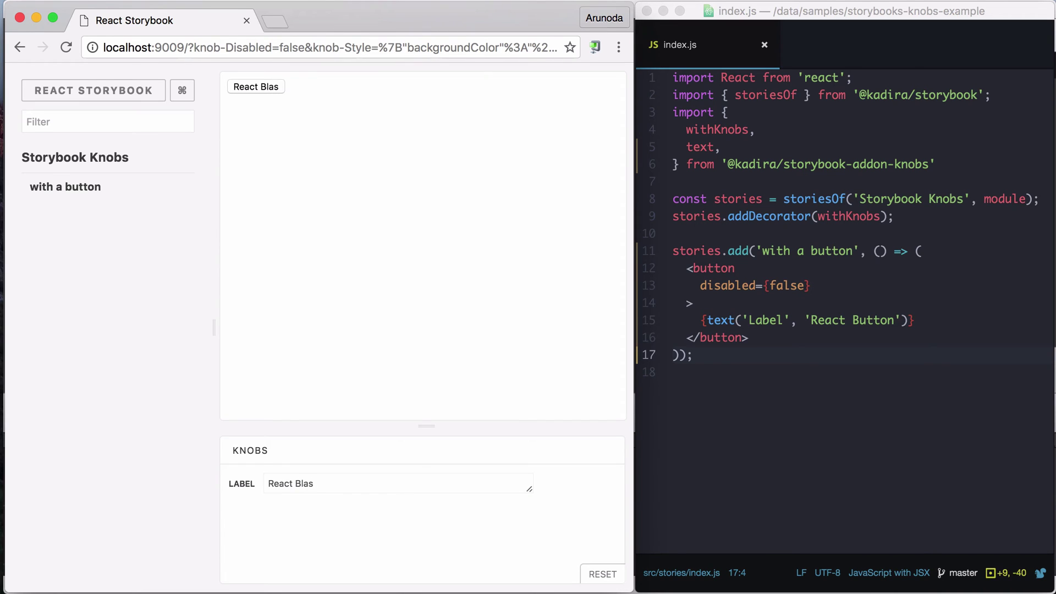
triple_click(298, 493)
left_click_drag(296, 488, 319, 487)
left_click(696, 384)
type("stories.add('as dynamic variables', () => {")
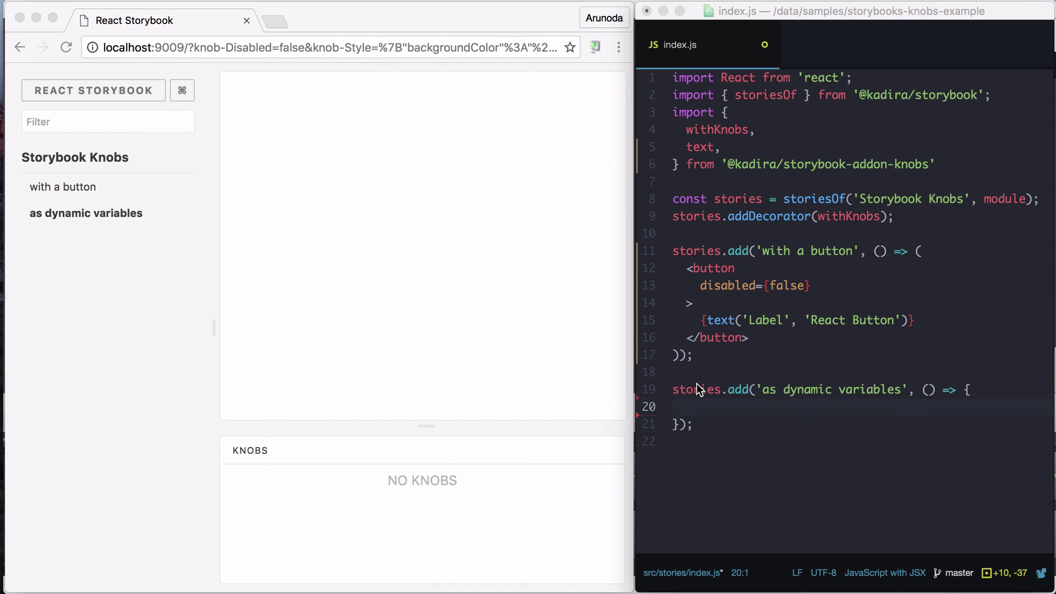
Declare const name = text('Name') inside the new 'as dynamic variables' story.
left_click(694, 401)
key("Tab")
key("super+s")
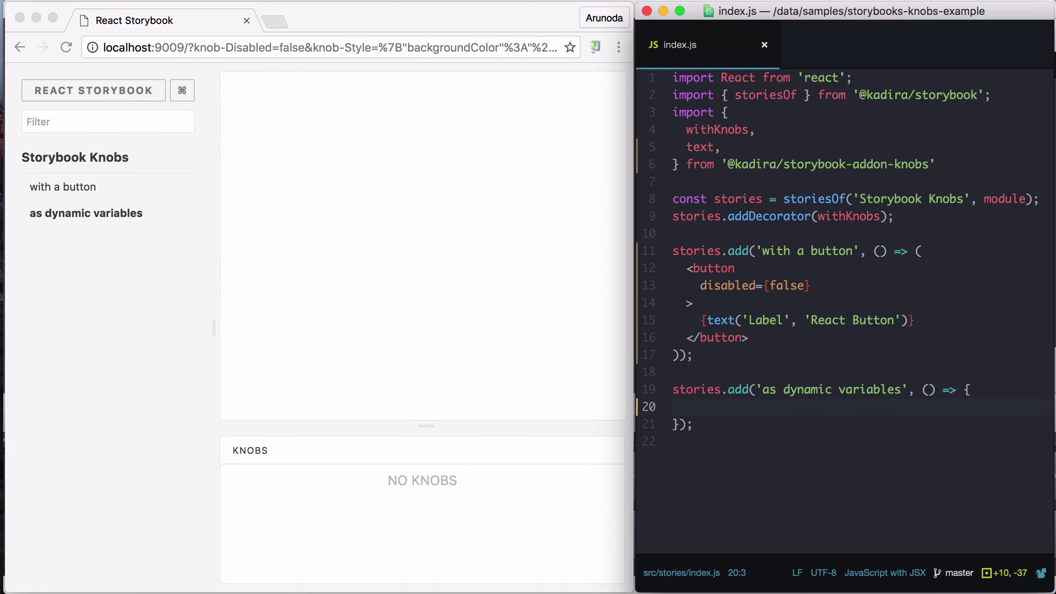
type("const name = text('")
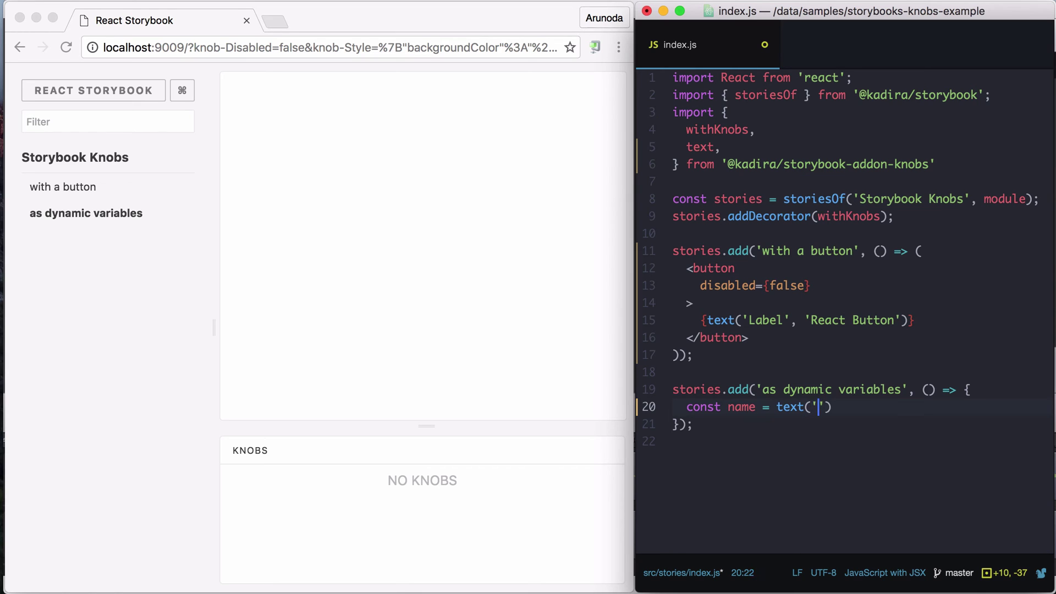
type("Name")
key("Right")
key("Right")
type(";")
key("Return")
type("const te")
Define content as `${name} is great` and give the Name knob the default 'Arunoda'.
key("BackSpace")
key("BackSpace")
type("conte")
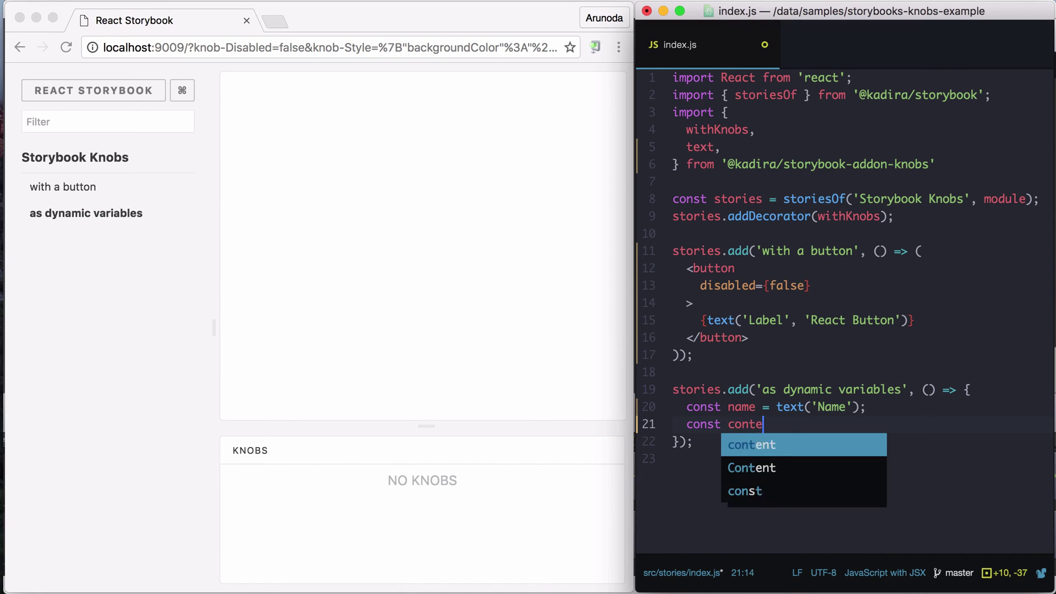
type("nt = ``;")
key("Left")
key("Left")
type("${name")
key("Right")
type("is great")
key("End")
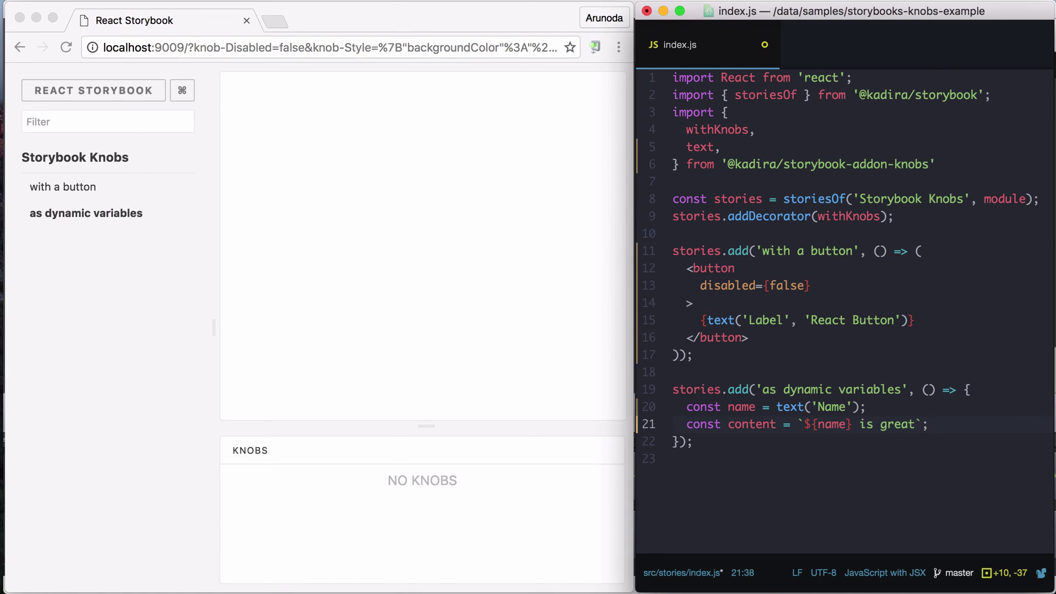
key("Up")
key("Left")
key("Left")
type(", 'Arunoda")
key("Down")
Return <div>{content}</div> from the story and save the file.
key("End")
key("Return")
key("Return")
type("return ();")
key("Left")
key("Left")
type("<")
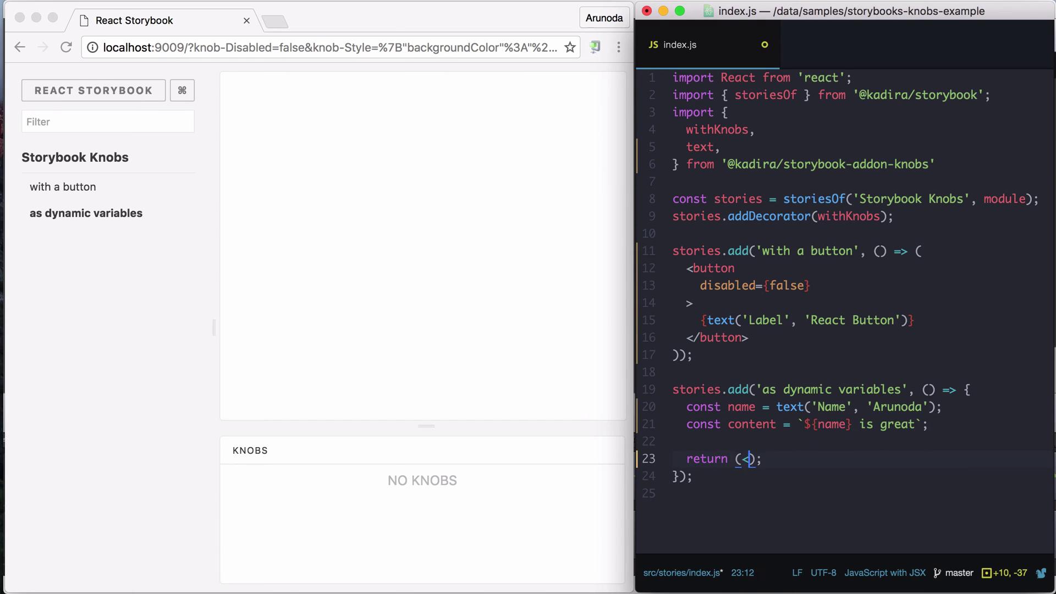
type("div></div>")
key("Left")
key("Left")
key("Left")
type("{content}")
key("ctrl+s")
left_click(696, 441)
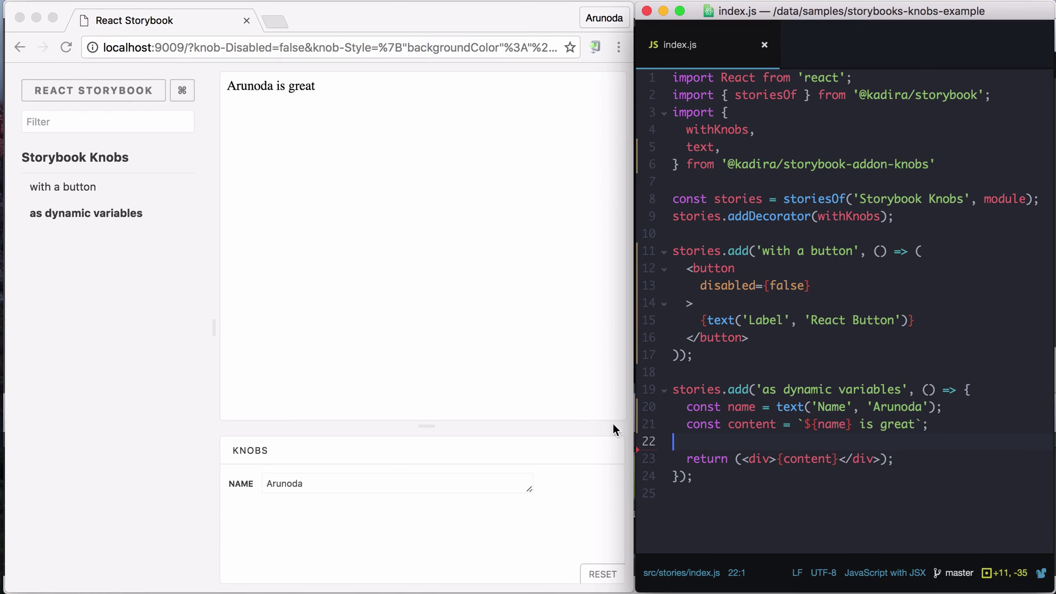
Change the Name knob from 'Arunoda' to 'Jhon', then review the text import in Atom.
double_click(318, 485)
type("Jh")
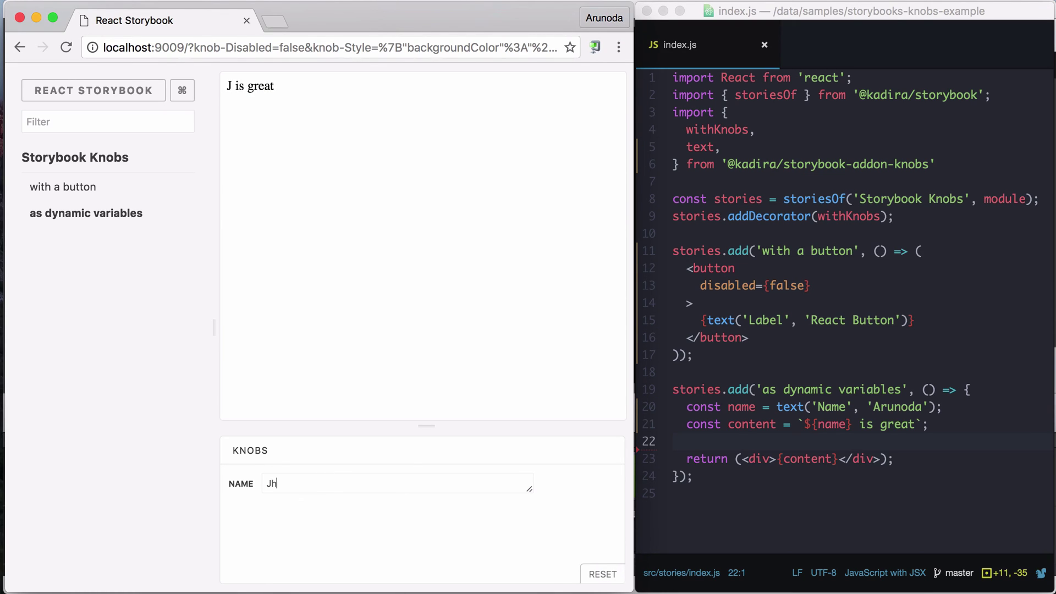
type("on")
double_click(706, 149)
left_click(718, 444)
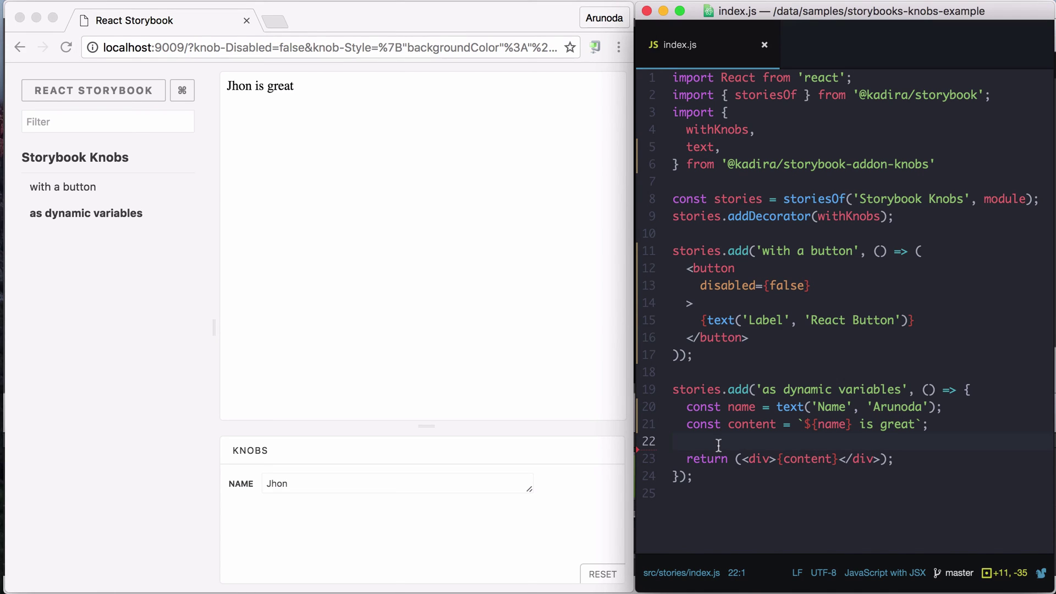